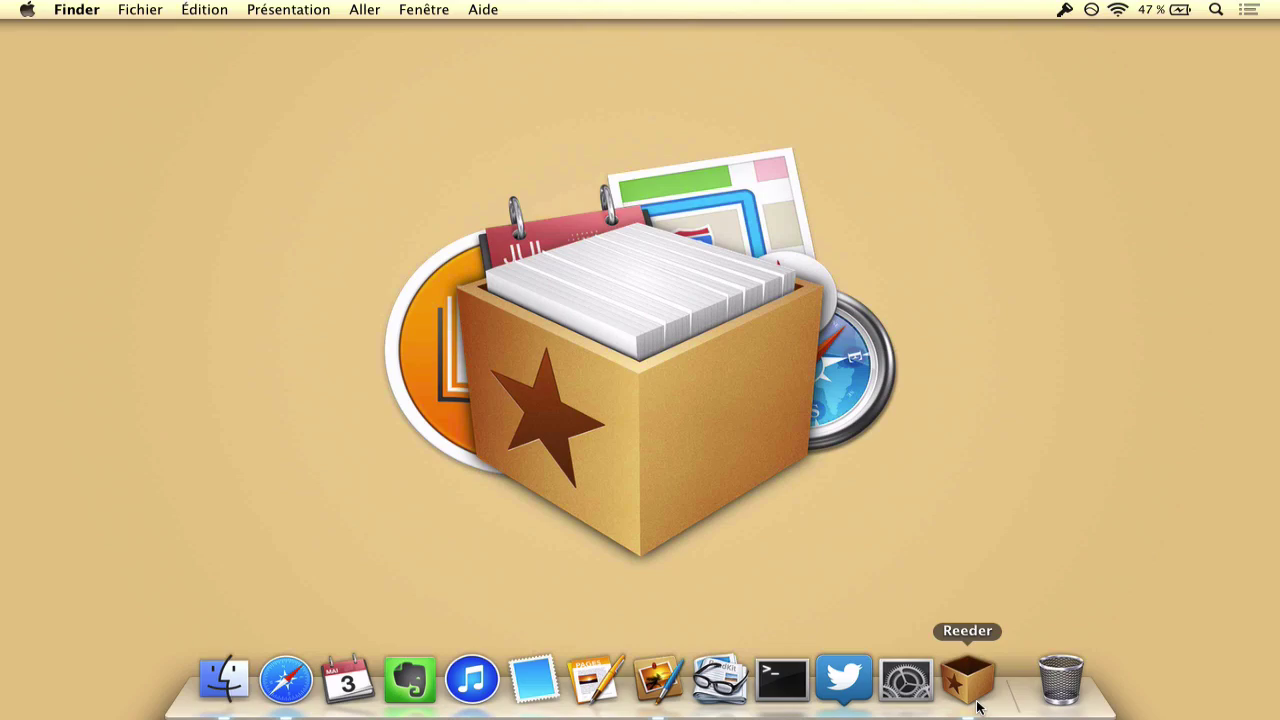
Step: Launch Reeder, show its General preferences and move the preferences window toward the middle of the screen
{"action": "left_click", "coordinate": [968, 682]}
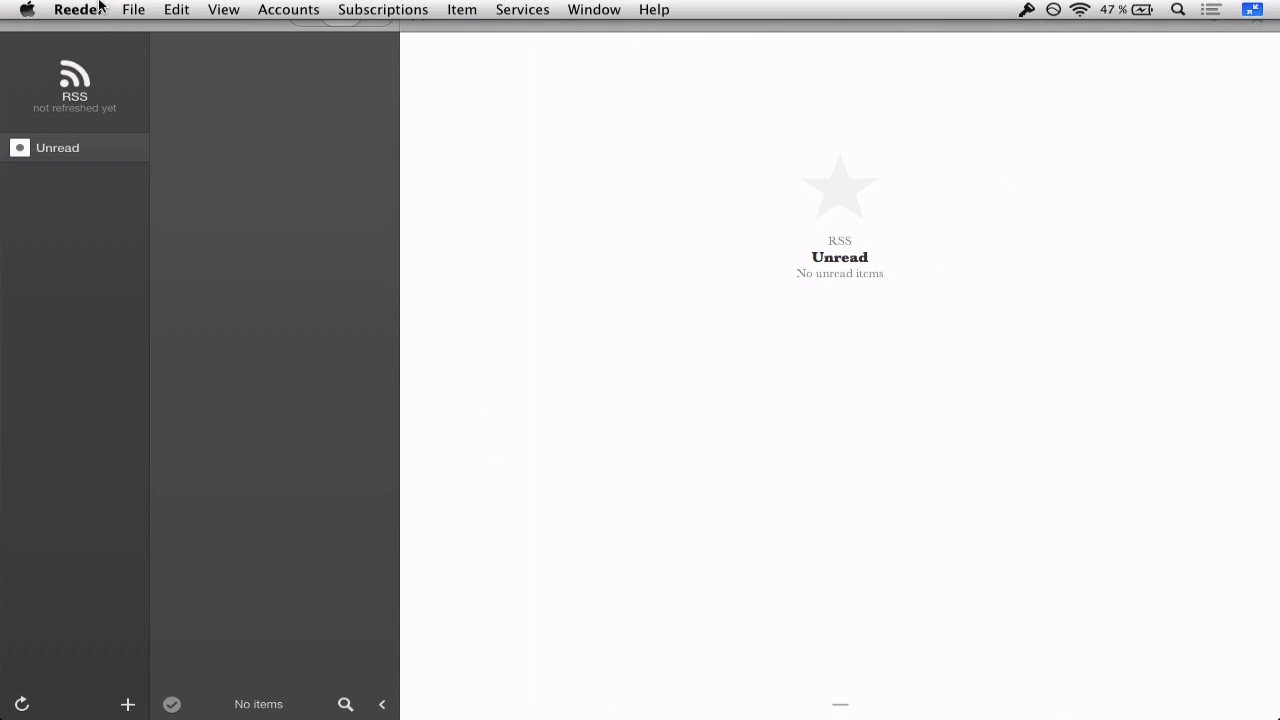
{"action": "left_click", "coordinate": [97, 9]}
{"action": "left_click", "coordinate": [100, 59]}
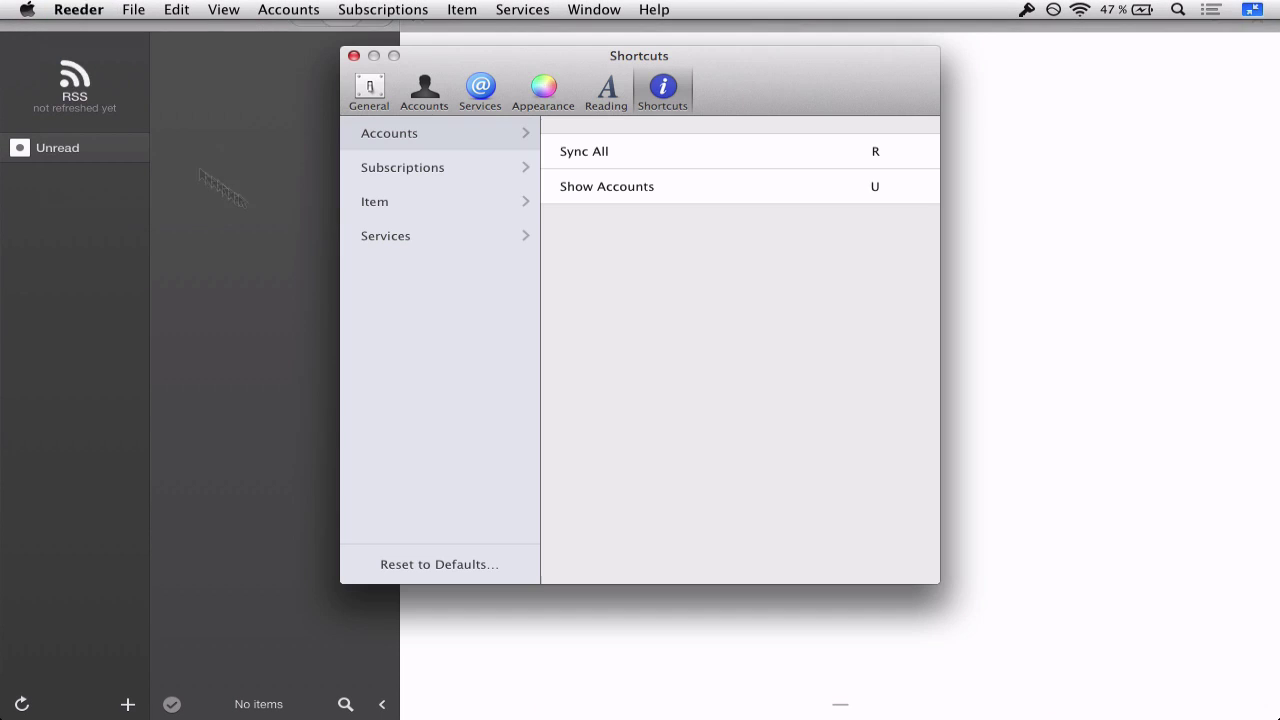
{"action": "left_click", "coordinate": [378, 95]}
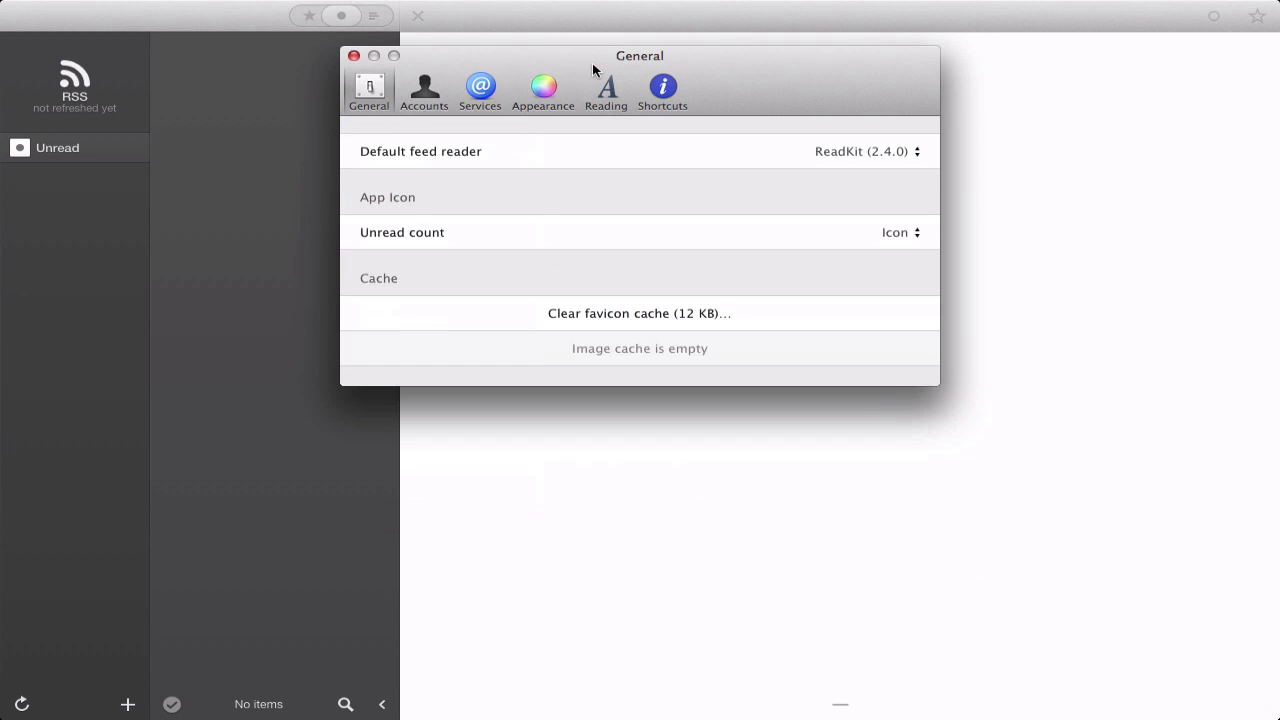
{"action": "left_click_drag", "start_coordinate": [594, 72], "coordinate": [688, 155]}
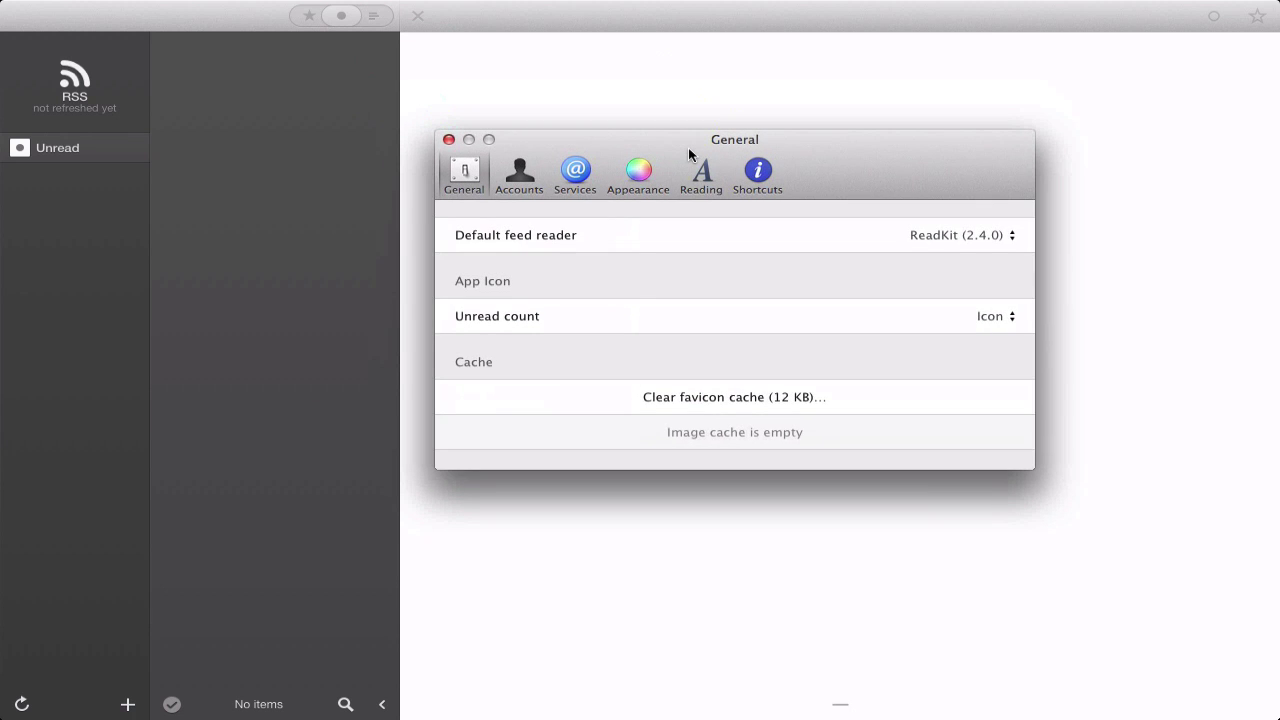
Step: Look over the Services, General and Accounts preferences
{"action": "left_click", "coordinate": [575, 175]}
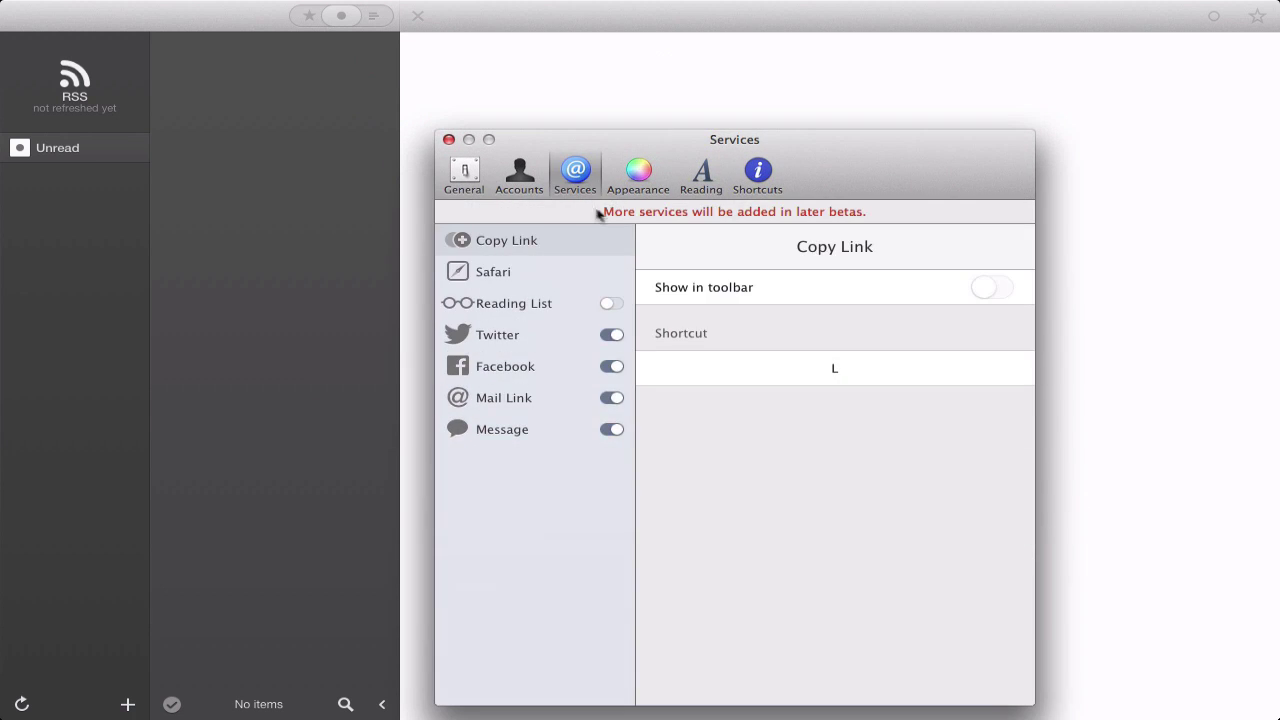
{"action": "left_click", "coordinate": [470, 180]}
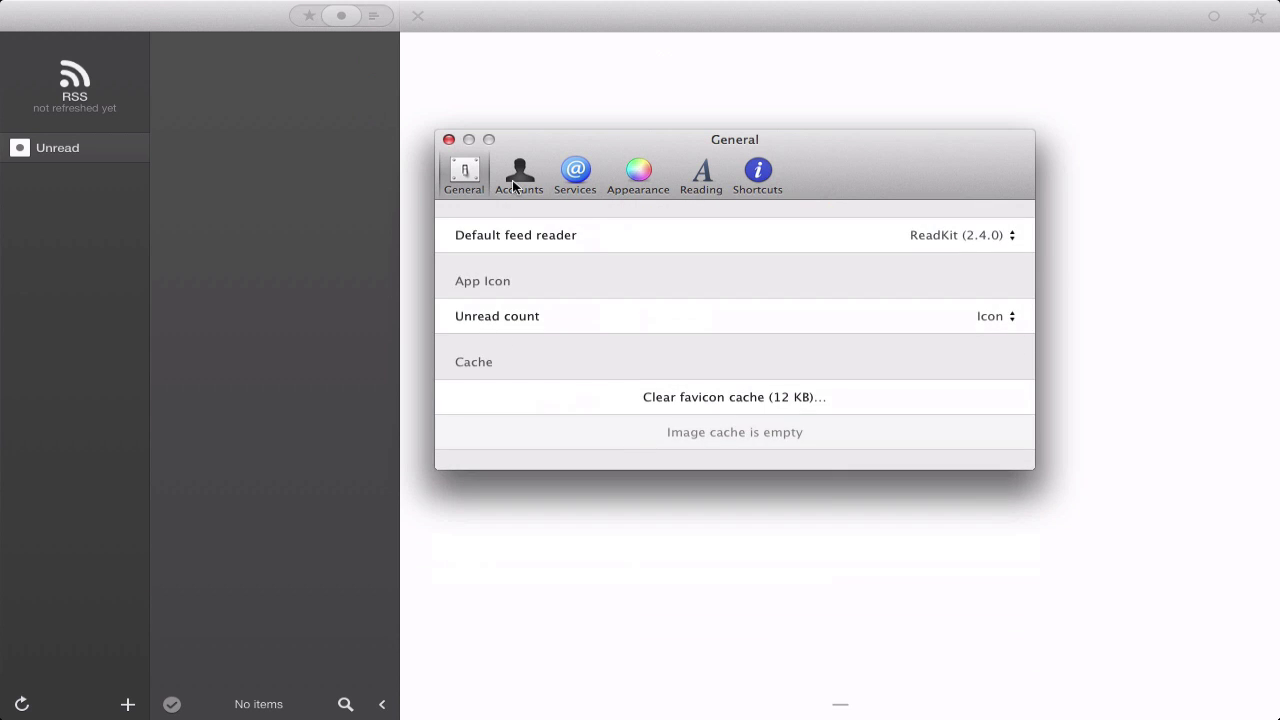
{"action": "left_click", "coordinate": [512, 180]}
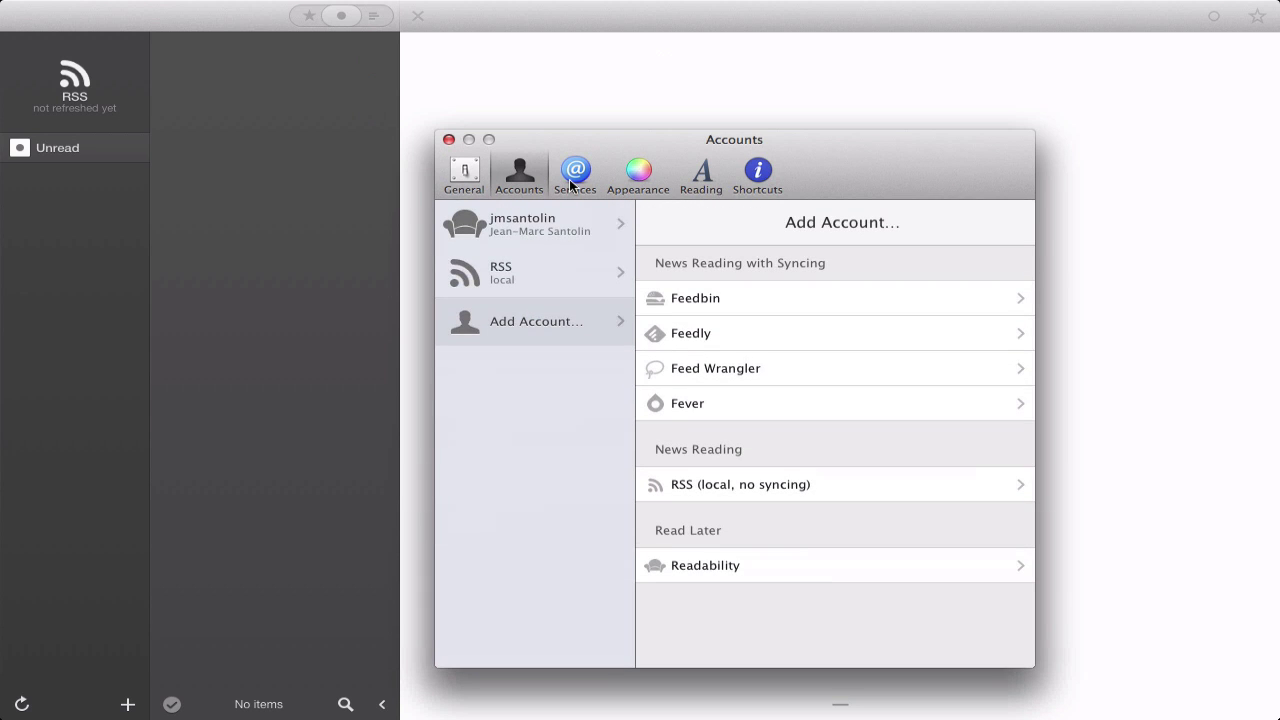
Step: Try the Reeder, Dark Reeder, Light Reeder and Standard themes in the Appearance preferences, ending on Dark White
{"action": "left_click", "coordinate": [640, 175]}
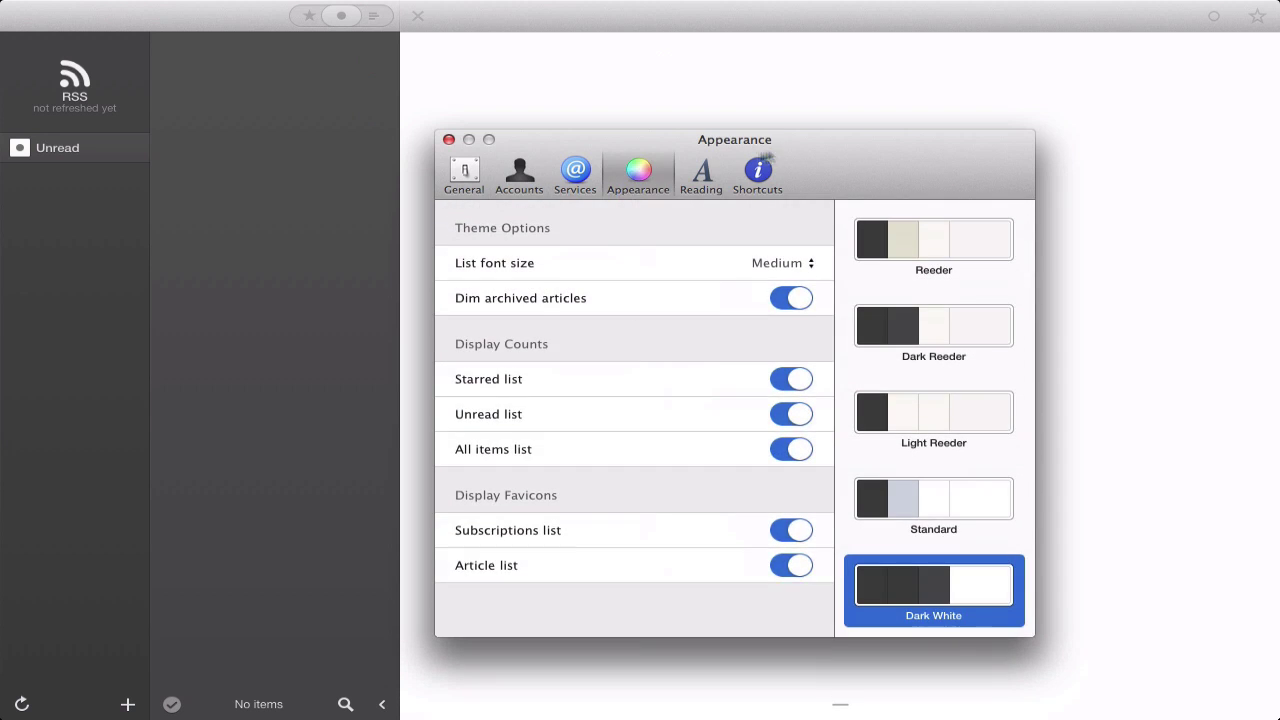
{"action": "left_click_drag", "start_coordinate": [795, 140], "coordinate": [774, 48]}
{"action": "left_click", "coordinate": [891, 165]}
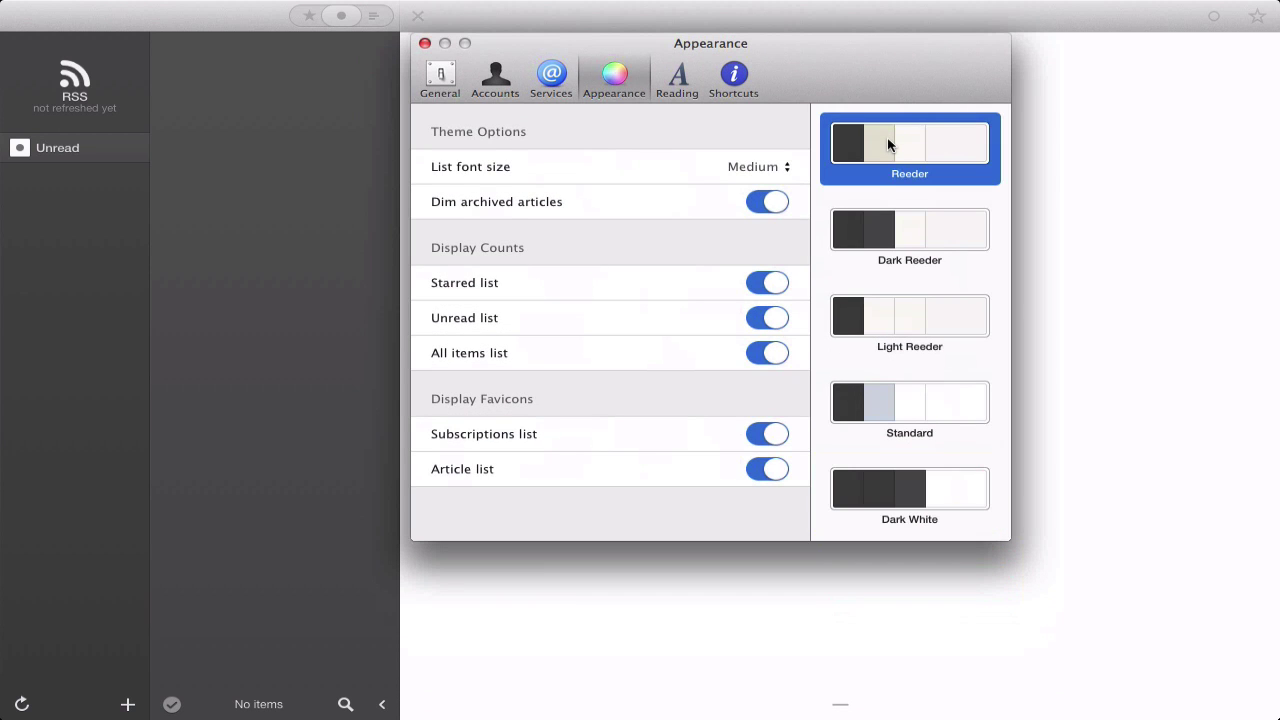
{"action": "left_click", "coordinate": [904, 240]}
{"action": "left_click", "coordinate": [903, 314]}
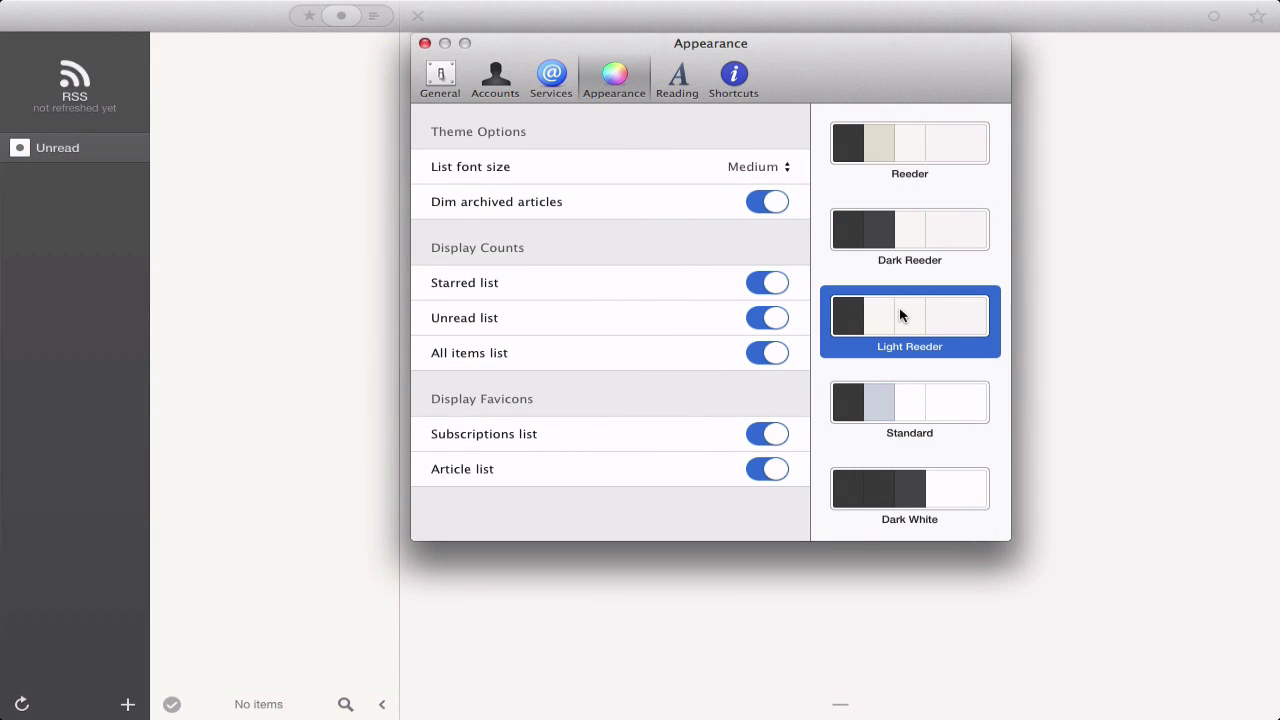
{"action": "left_click", "coordinate": [900, 410]}
{"action": "left_click", "coordinate": [895, 481]}
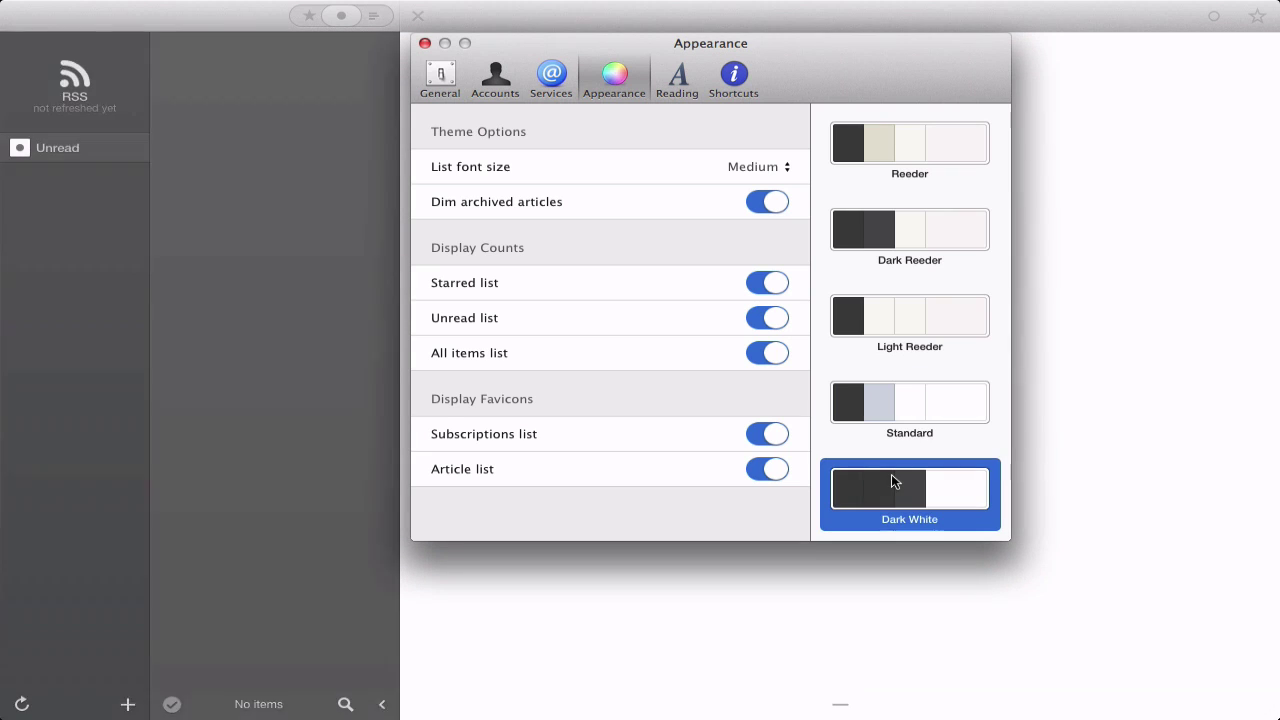
Step: Review the available account types and sharing services in the preferences, and close the preferences window
{"action": "left_click", "coordinate": [495, 75]}
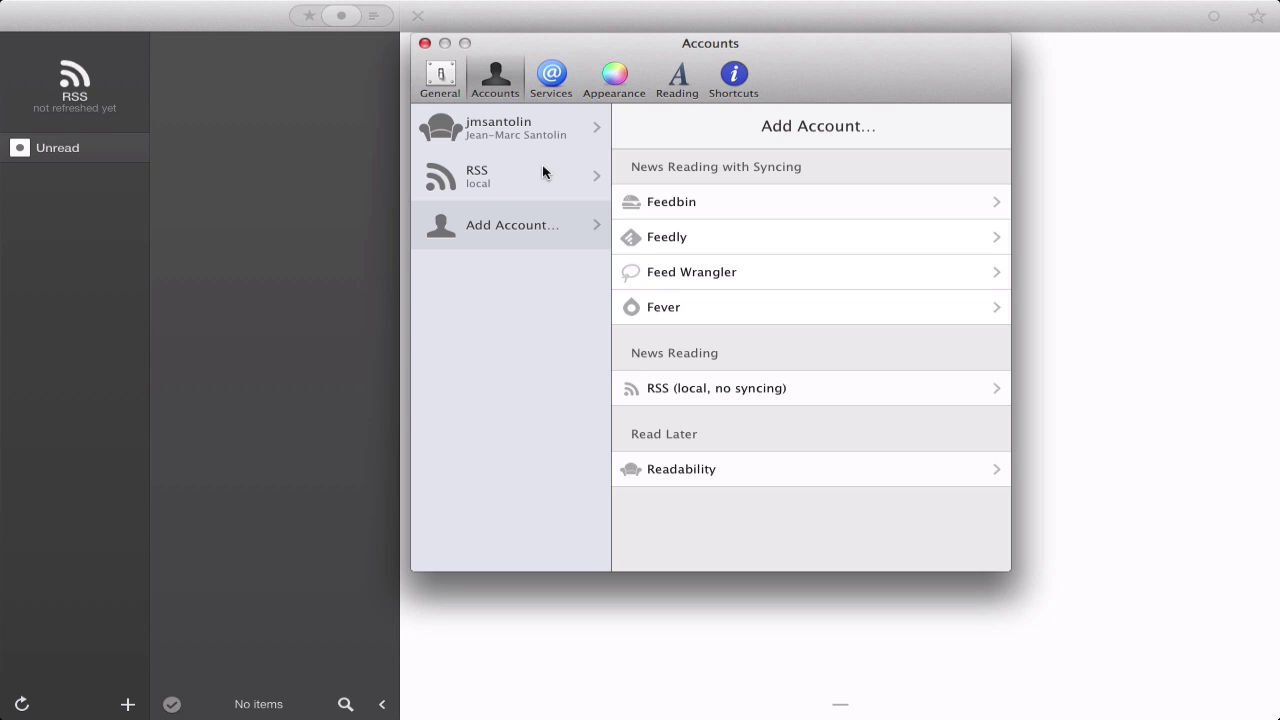
{"action": "left_click", "coordinate": [551, 80]}
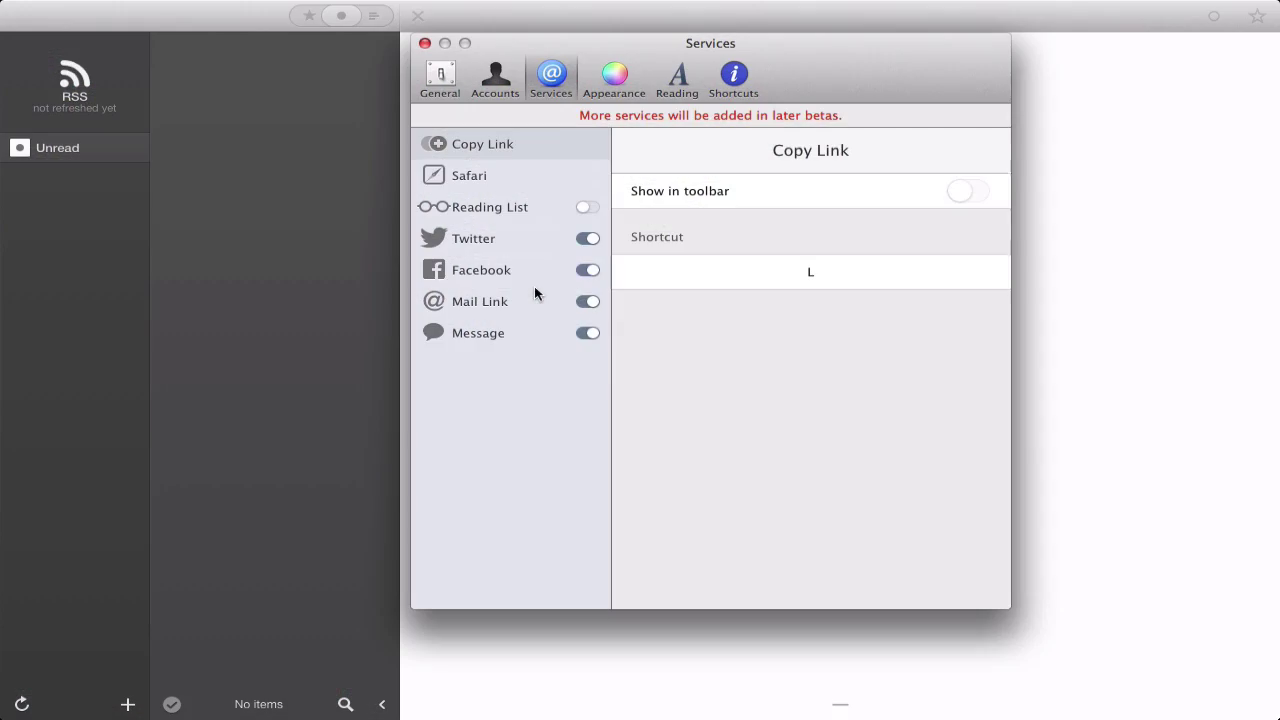
{"action": "left_click", "coordinate": [424, 43]}
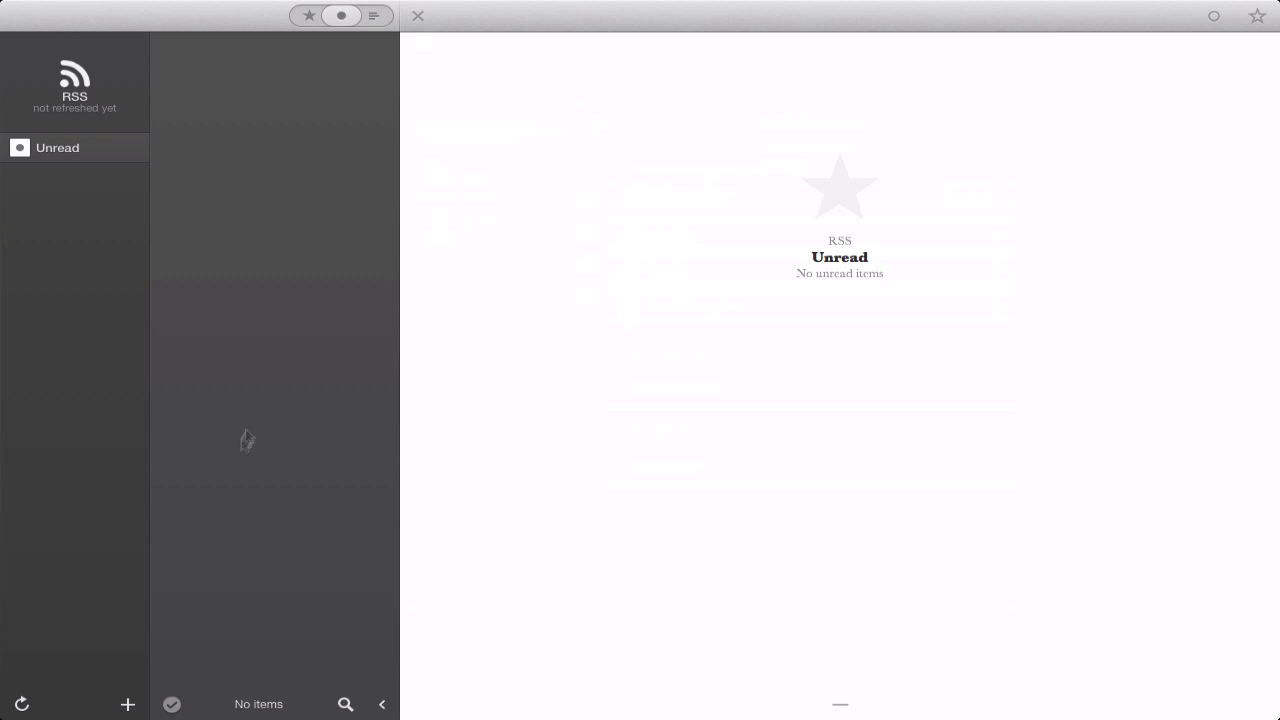
{"action": "left_click", "coordinate": [128, 705]}
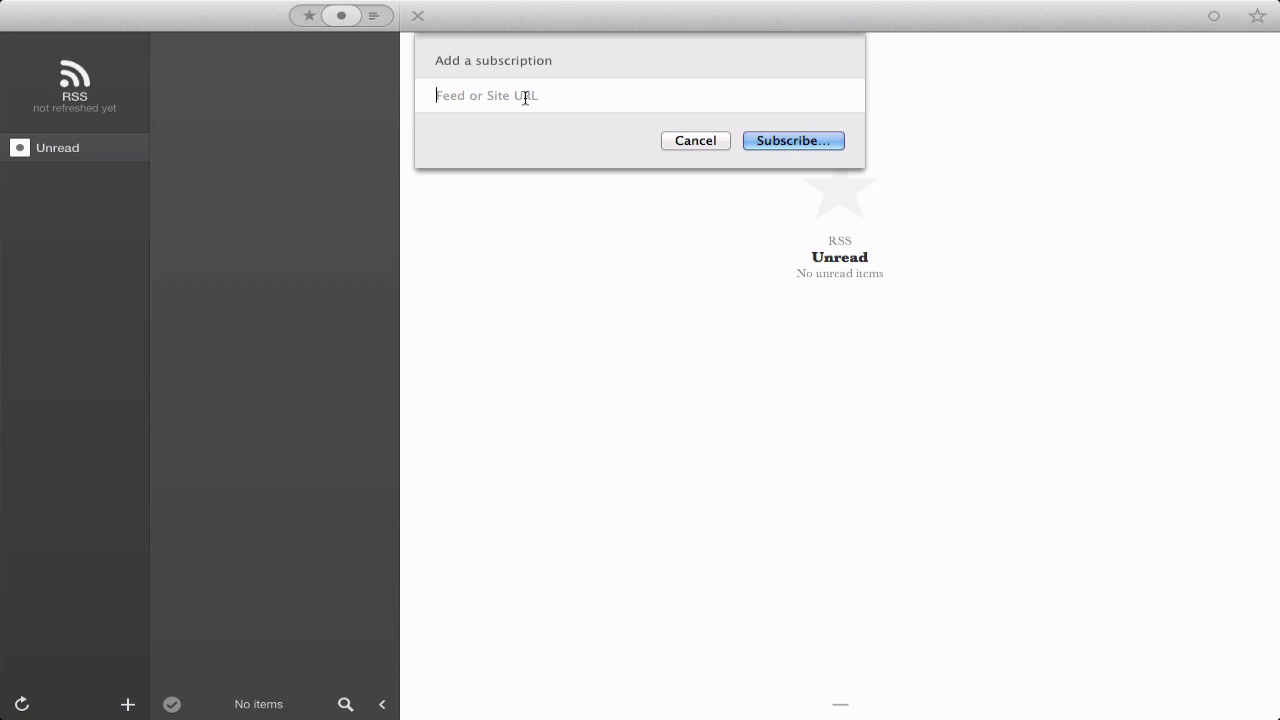
{"action": "type", "text": "www.youtube.com/"}
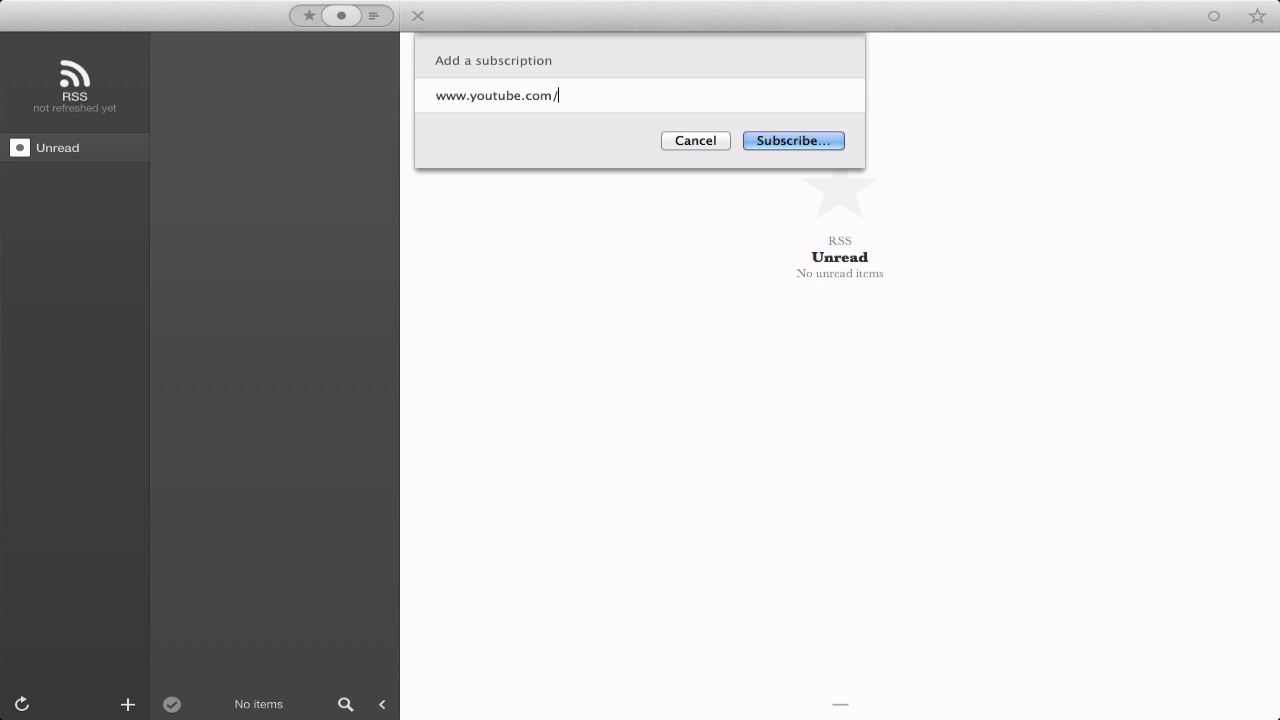
{"action": "type", "text": "user/lesastucesdejm"}
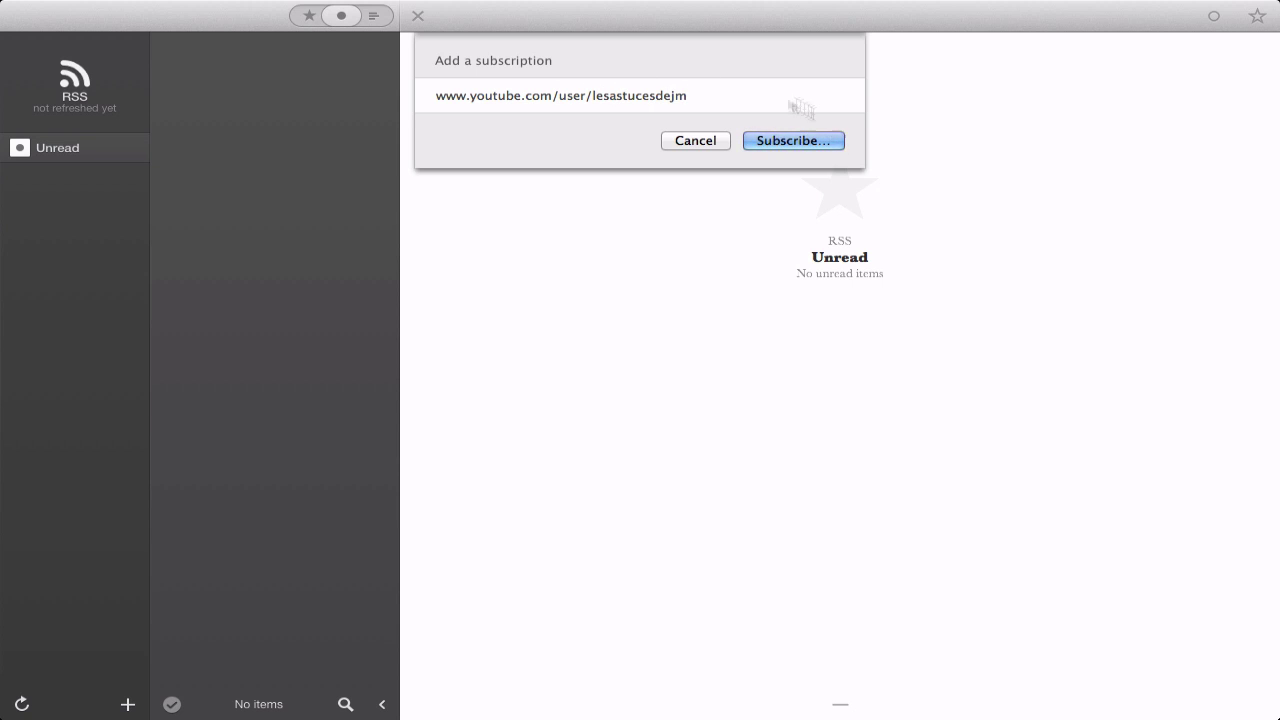
{"action": "left_click", "coordinate": [814, 142]}
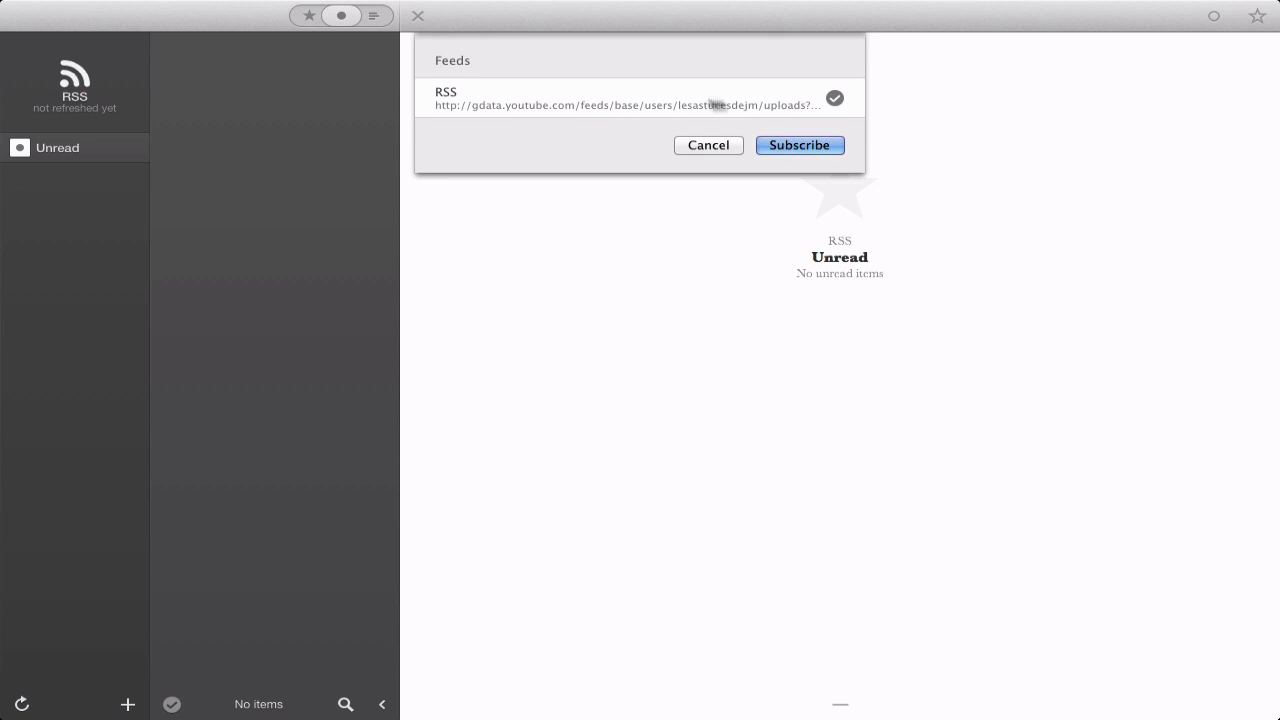
{"action": "left_click", "coordinate": [800, 146]}
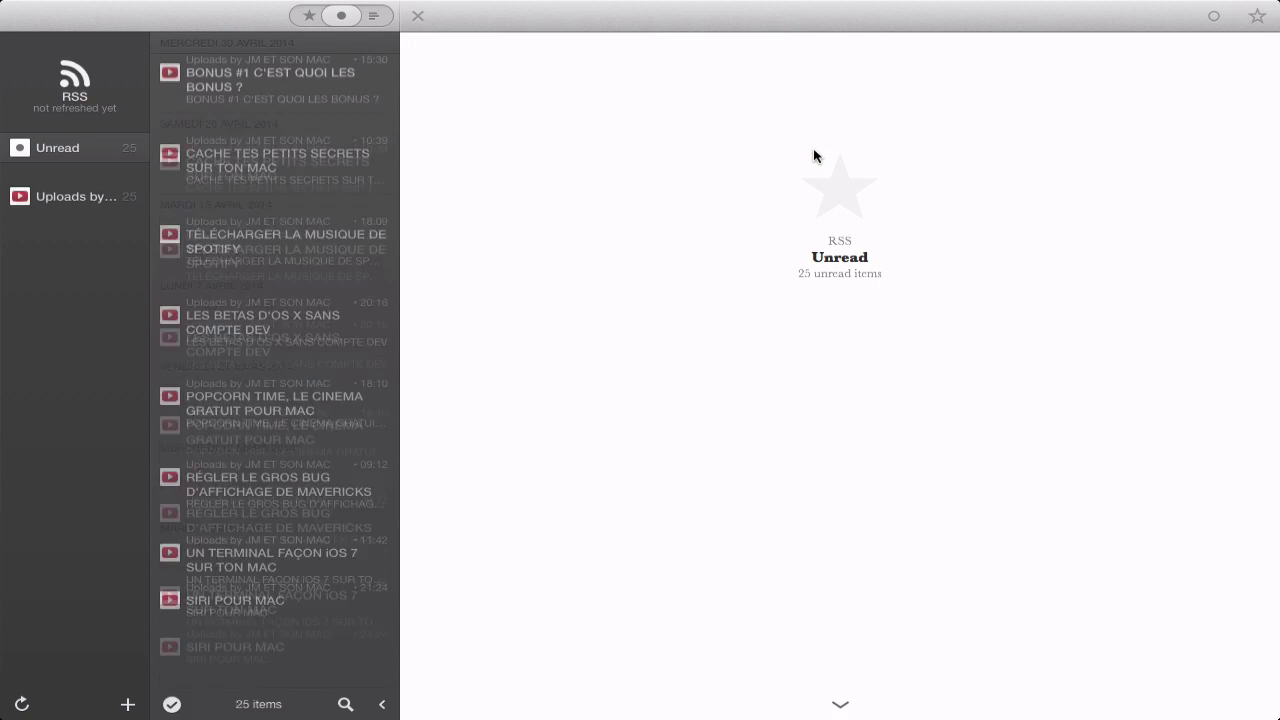
Step: Browse the feed's unread list and open the articles on hiding Mac secrets, downloading Spotify music and OS X betas
{"action": "scroll", "coordinate": [286, 340], "scroll_direction": "down", "scroll_amount": 15}
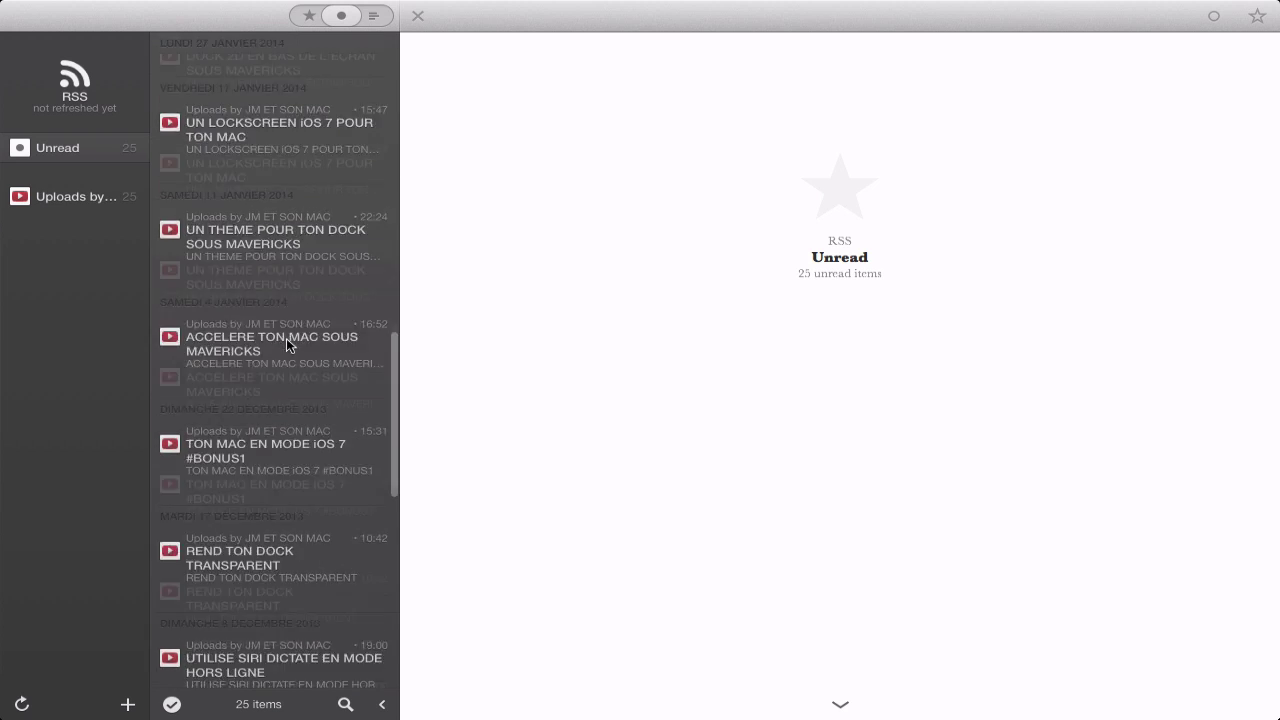
{"action": "scroll", "coordinate": [286, 340], "scroll_direction": "up", "scroll_amount": 15}
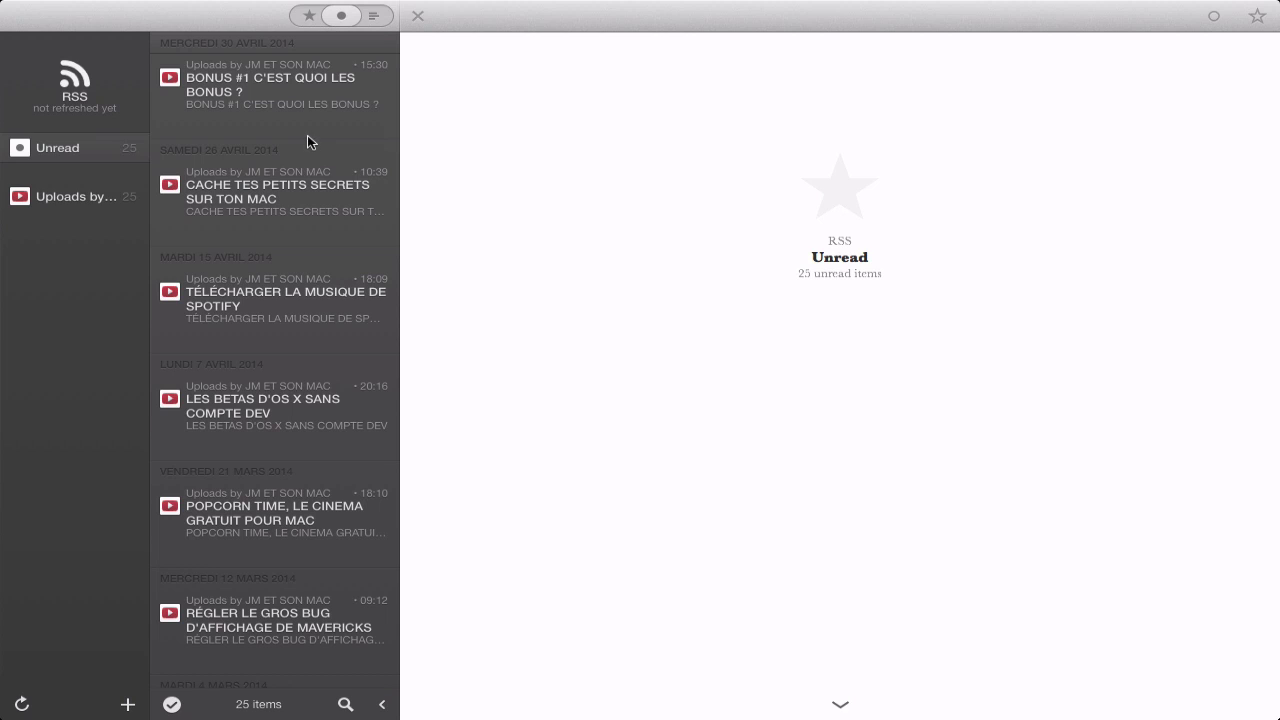
{"action": "left_click", "coordinate": [298, 192]}
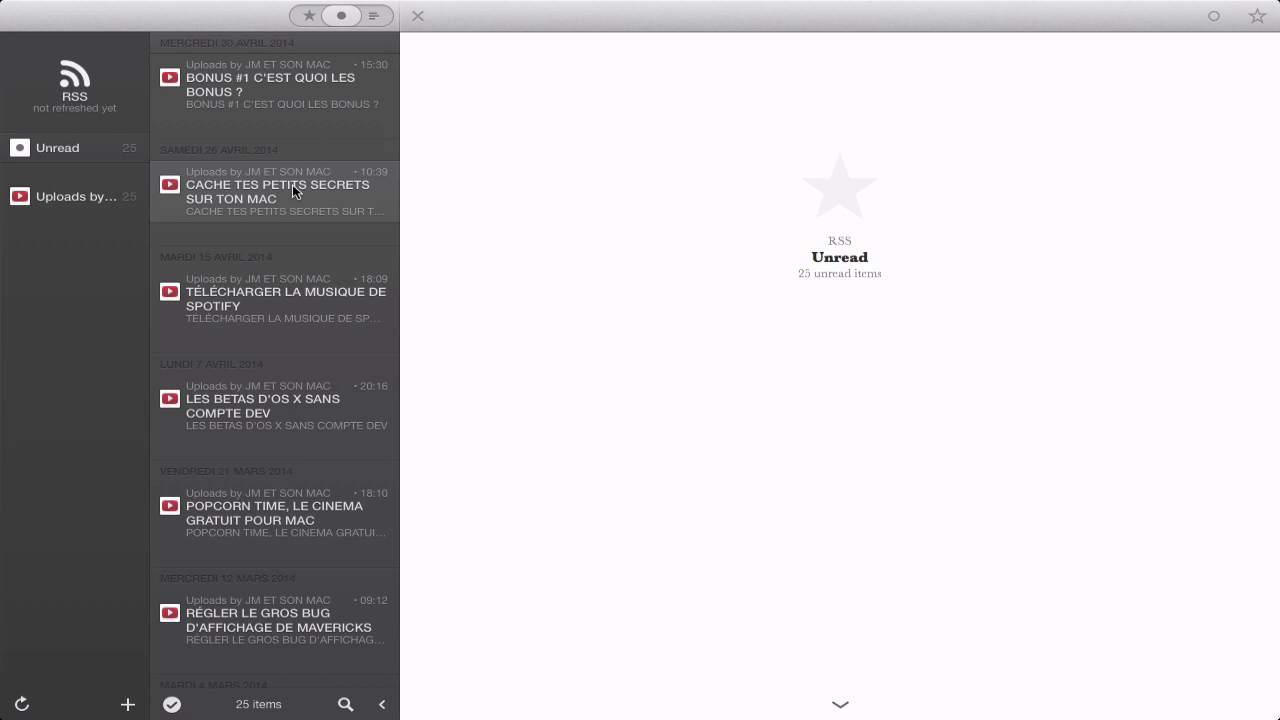
{"action": "left_click", "coordinate": [298, 313]}
{"action": "left_click", "coordinate": [287, 417]}
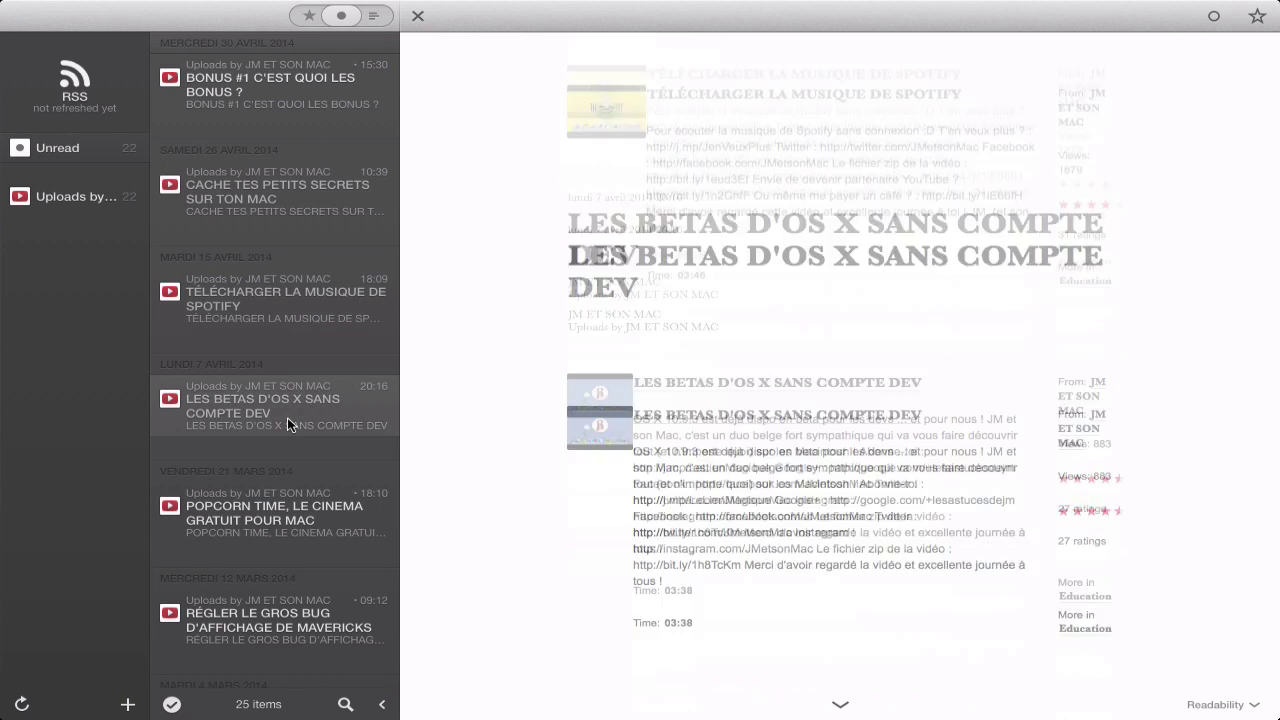
{"action": "scroll", "coordinate": [287, 417], "scroll_direction": "down", "scroll_amount": 3}
{"action": "scroll", "coordinate": [287, 417], "scroll_direction": "down", "scroll_amount": 10}
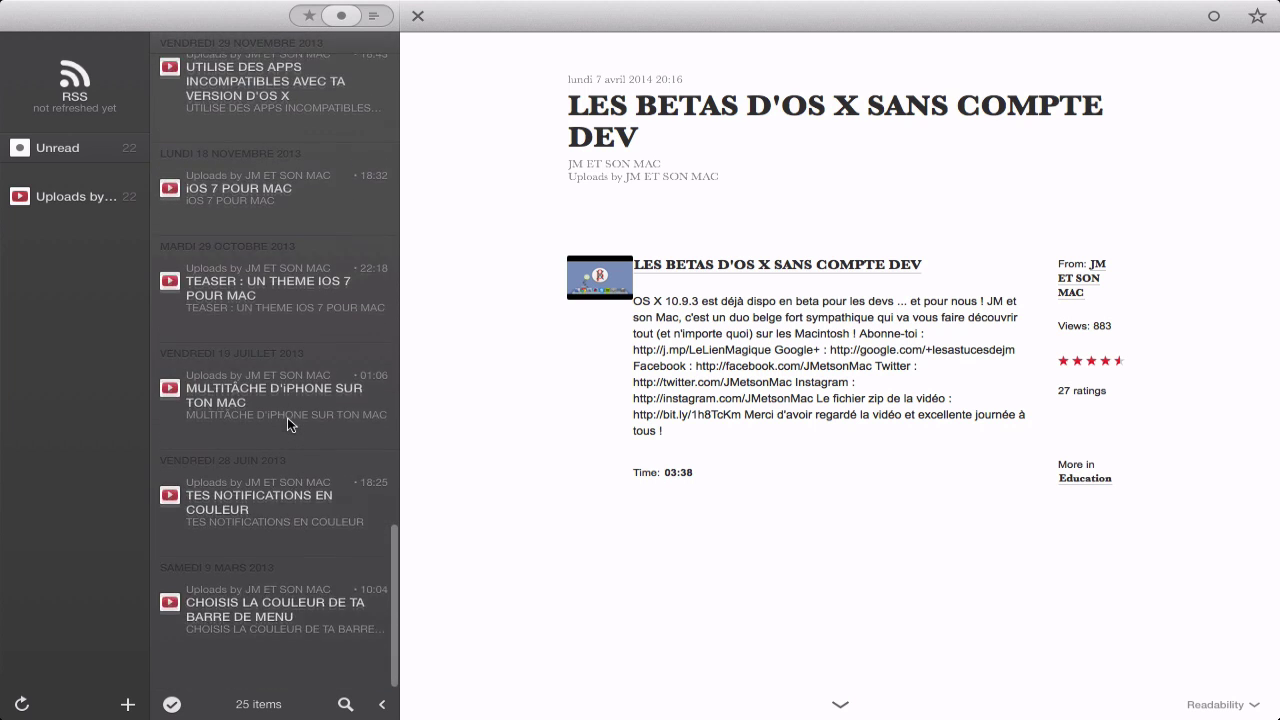
{"action": "scroll", "coordinate": [287, 417], "scroll_direction": "up", "scroll_amount": 15}
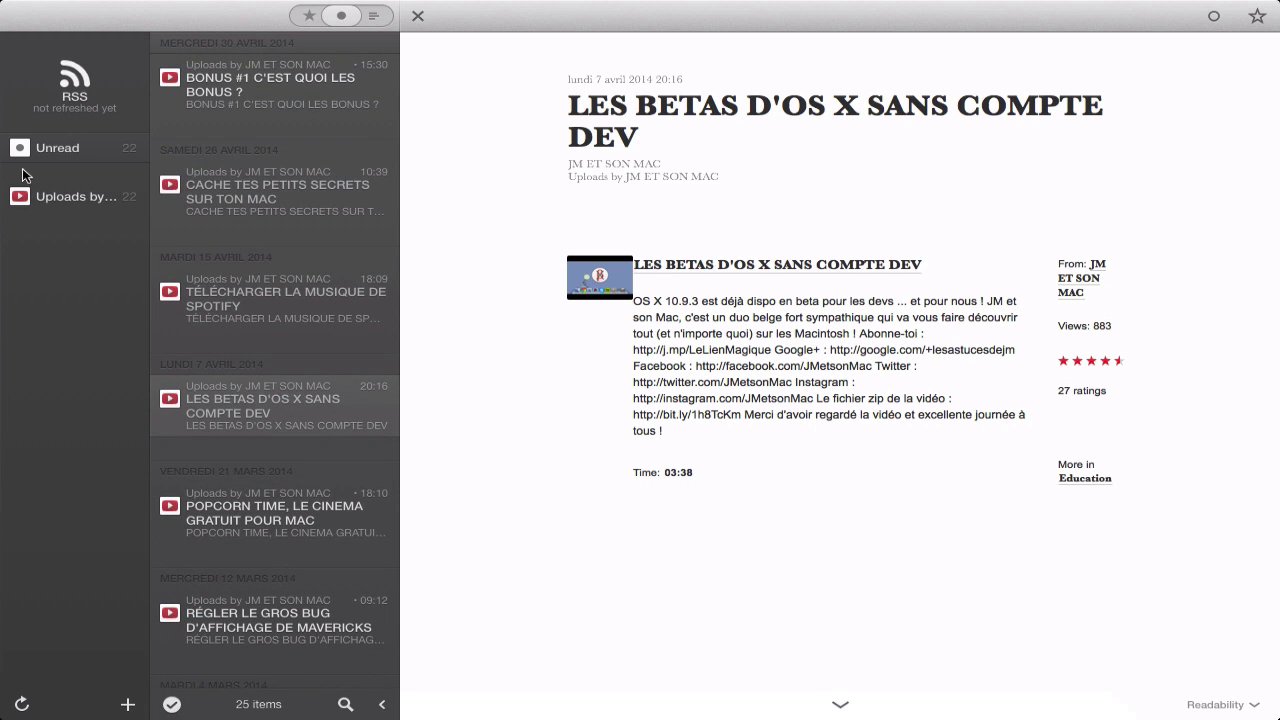
{"action": "scroll", "coordinate": [268, 270], "scroll_direction": "up", "scroll_amount": 3}
{"action": "scroll", "coordinate": [281, 126], "scroll_direction": "up", "scroll_amount": 2}
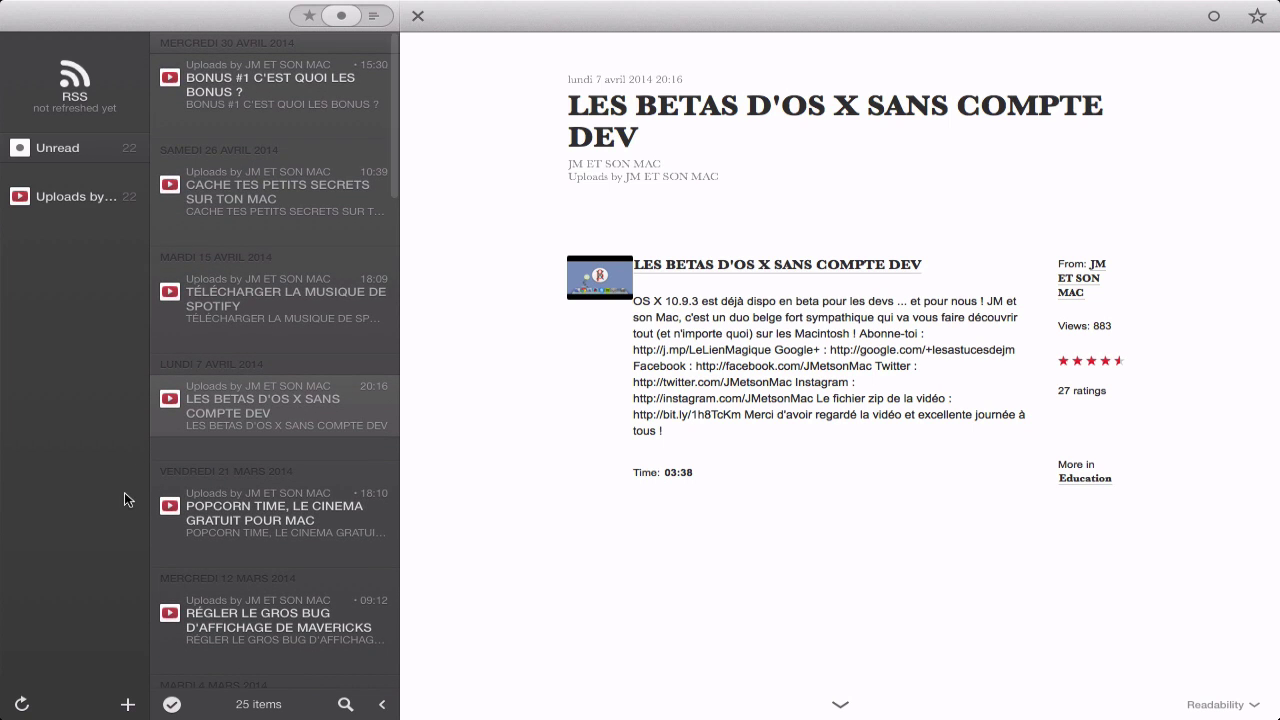
Step: Look at the new subscription form and the Accounts preferences, closing both without making changes
{"action": "left_click", "coordinate": [127, 702]}
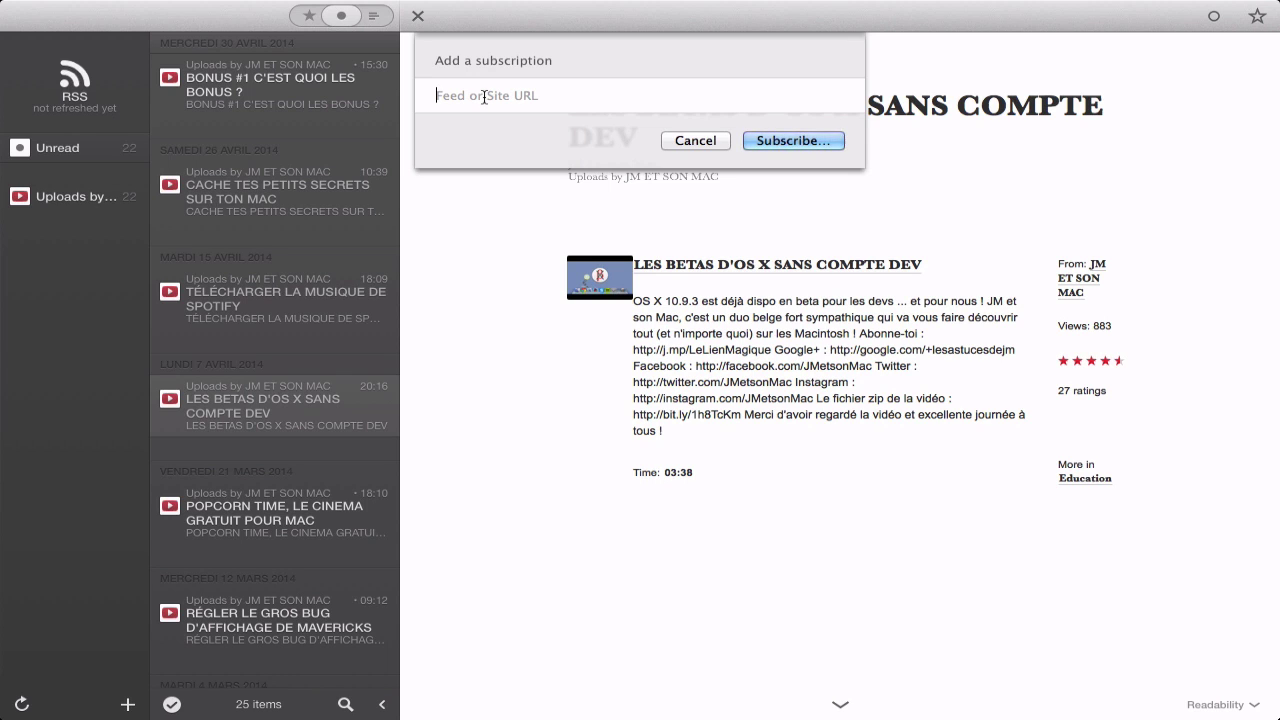
{"action": "left_click", "coordinate": [678, 141]}
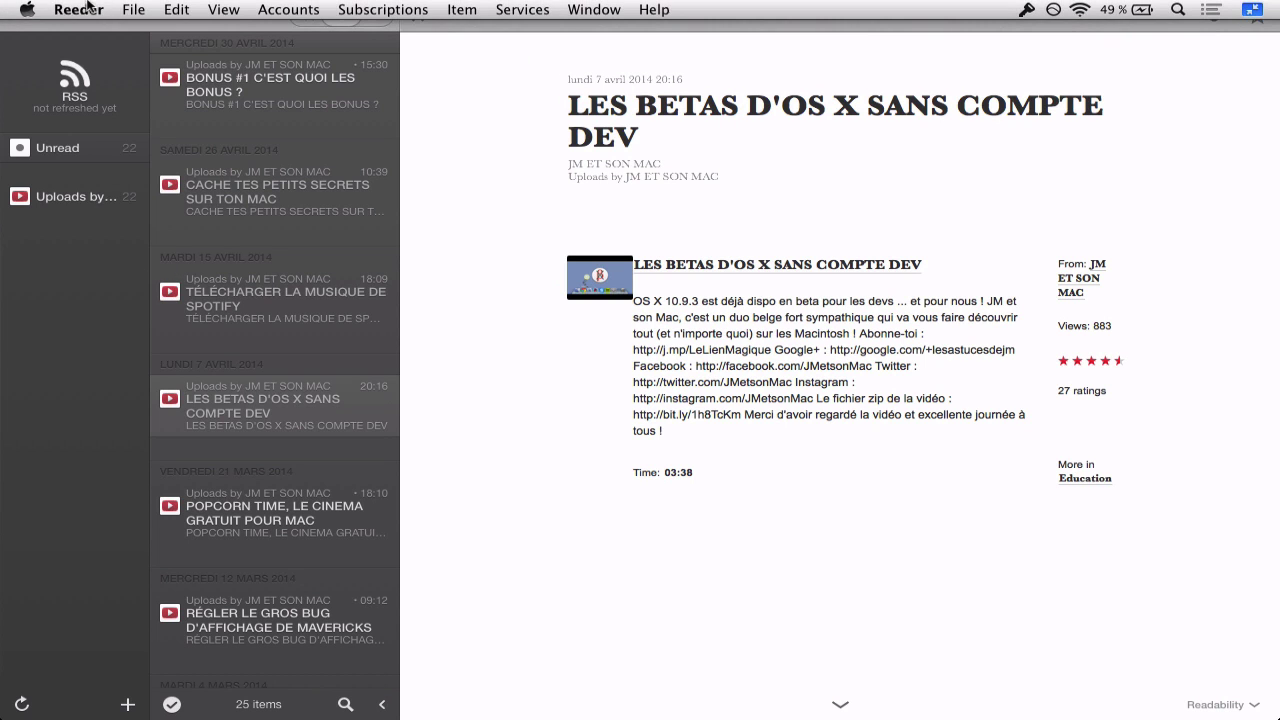
{"action": "left_click", "coordinate": [82, 8]}
{"action": "left_click", "coordinate": [100, 59]}
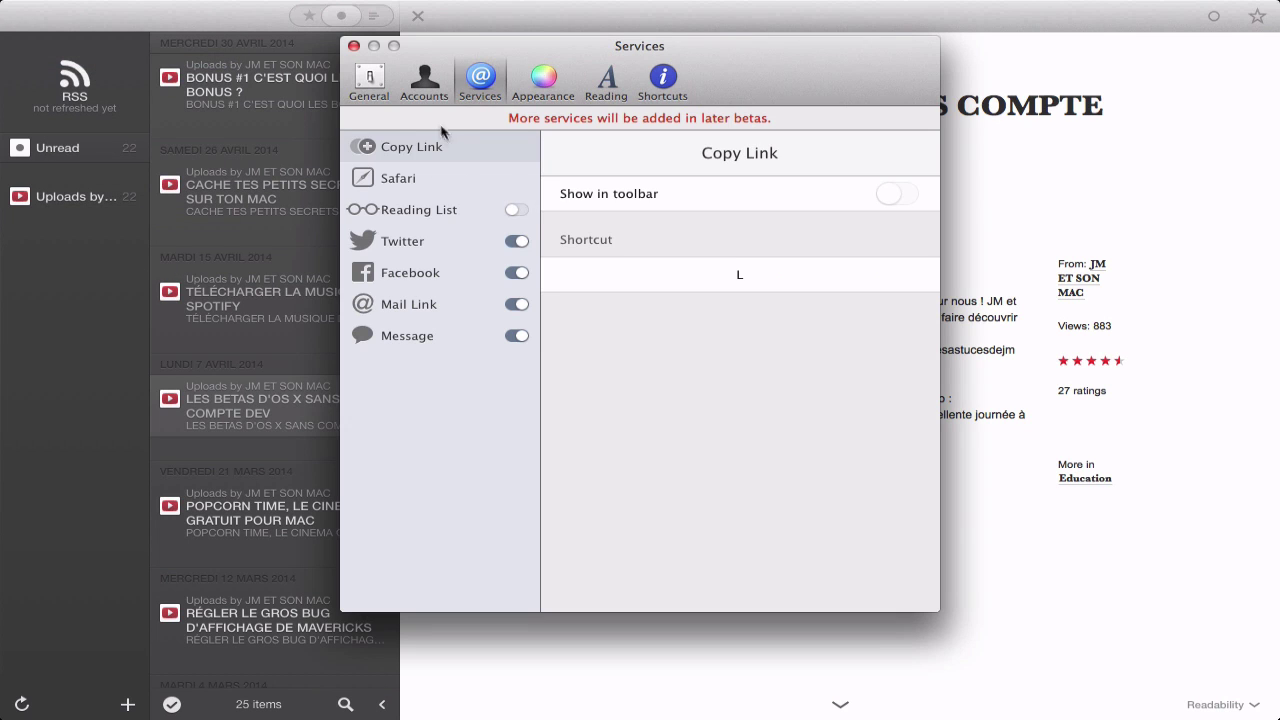
{"action": "left_click", "coordinate": [427, 85]}
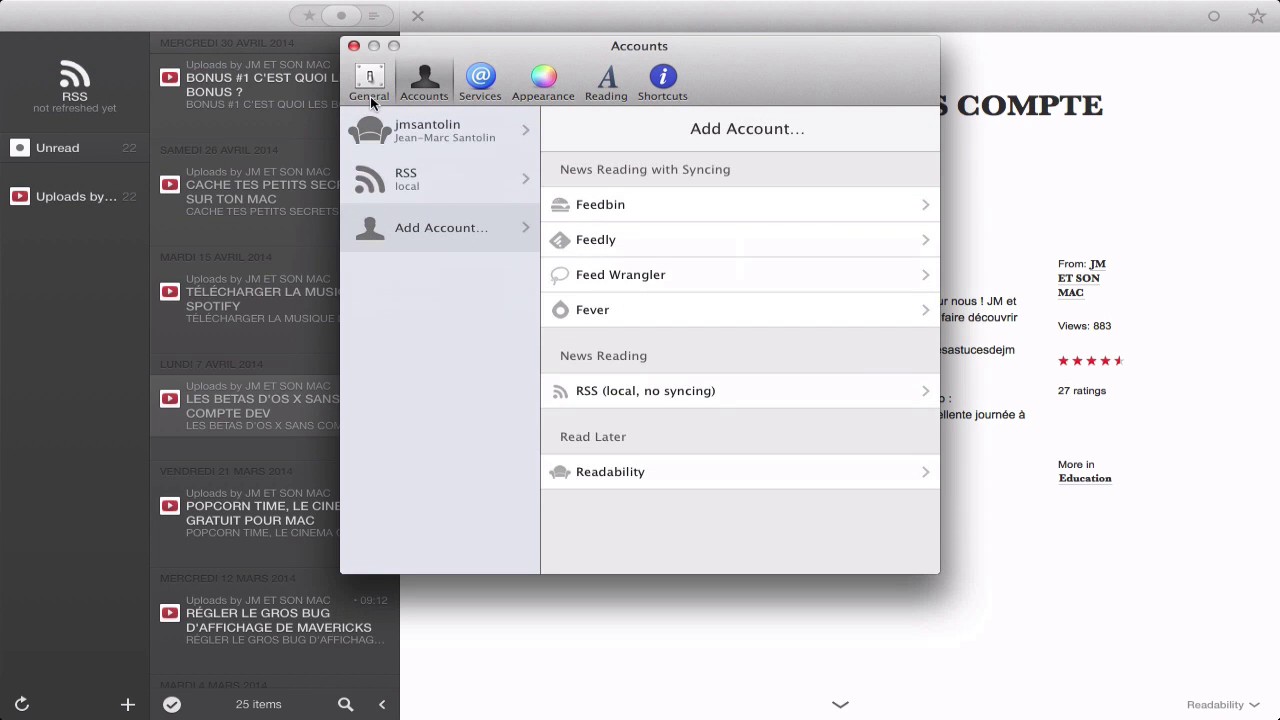
{"action": "left_click", "coordinate": [354, 47]}
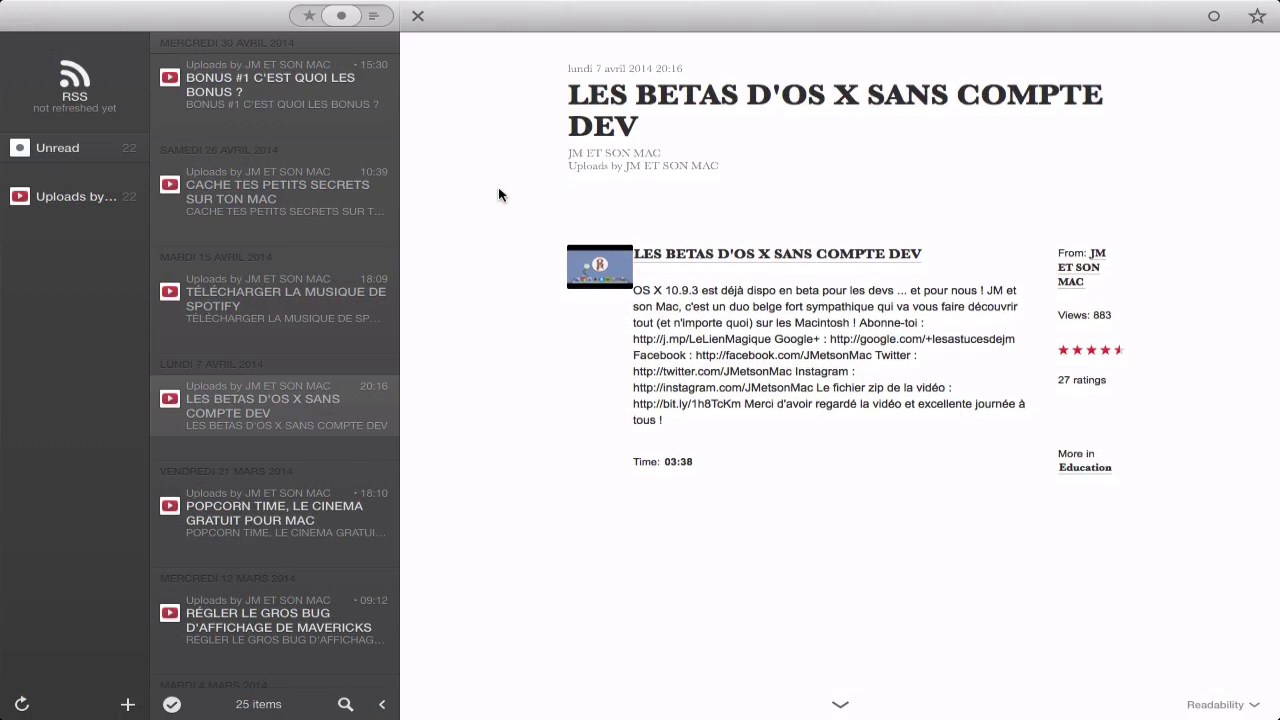
Step: Skim the open OS X betas article, take Reeder out of full screen and reposition its window on the desktop
{"action": "scroll", "coordinate": [283, 338], "scroll_direction": "down", "scroll_amount": 10}
{"action": "scroll", "coordinate": [283, 338], "scroll_direction": "up", "scroll_amount": 10}
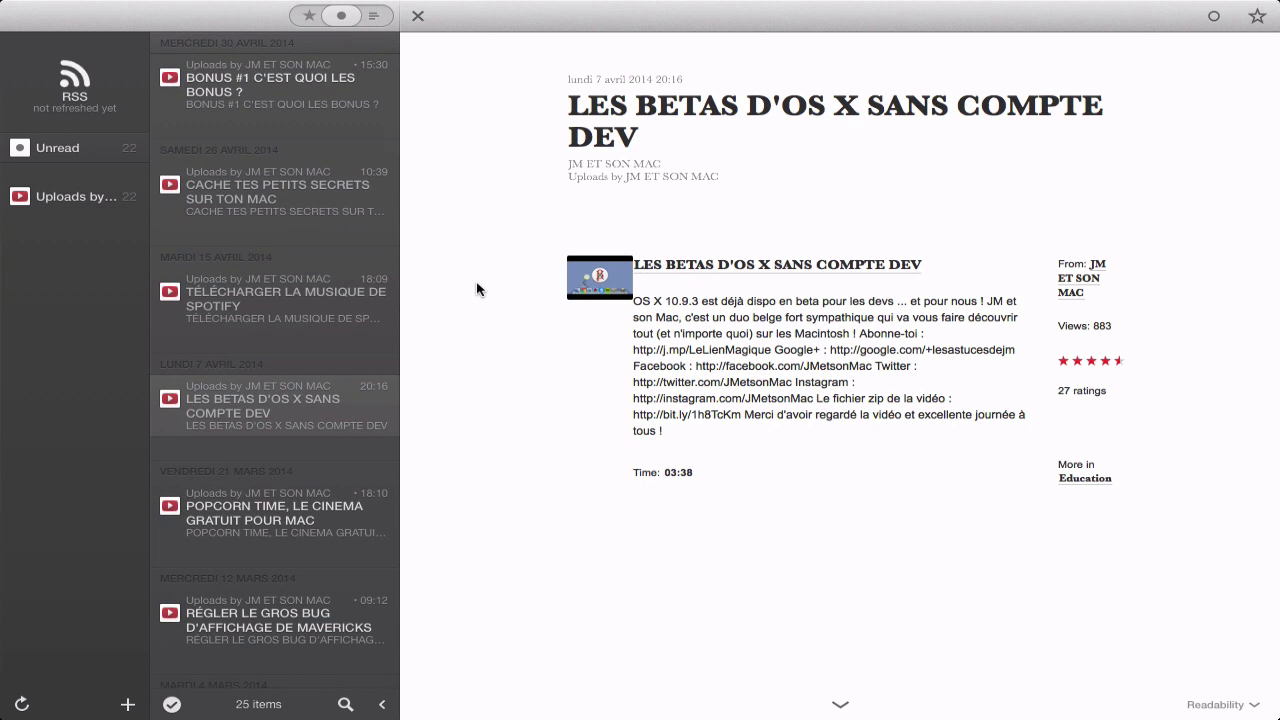
{"action": "mouse_move", "coordinate": [1019, 4]}
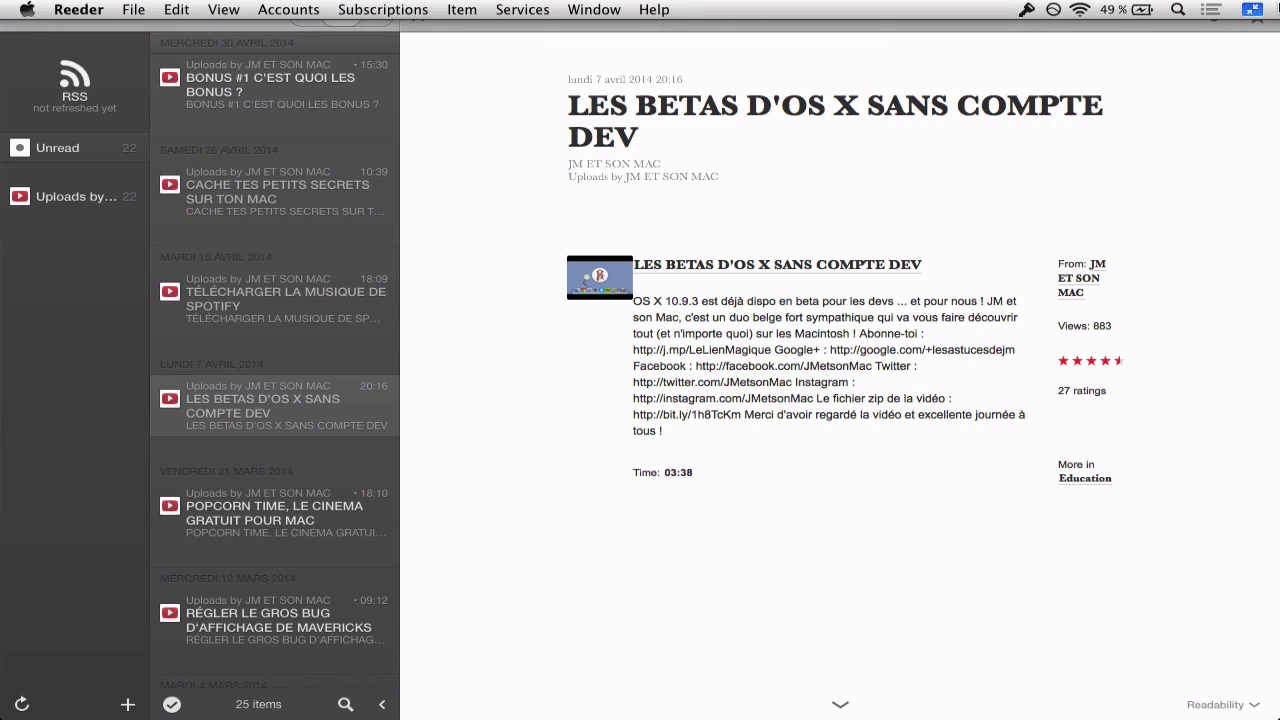
{"action": "left_click", "coordinate": [1255, 9]}
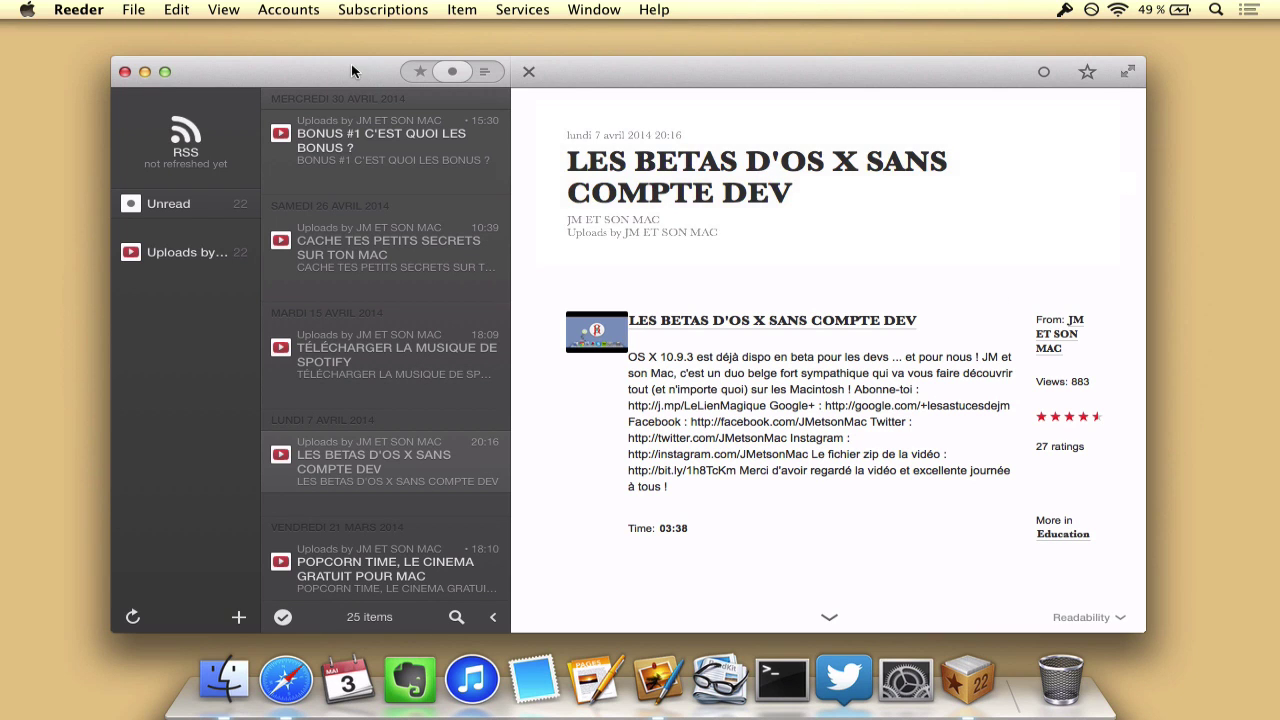
{"action": "left_click_drag", "start_coordinate": [352, 74], "coordinate": [316, 54]}
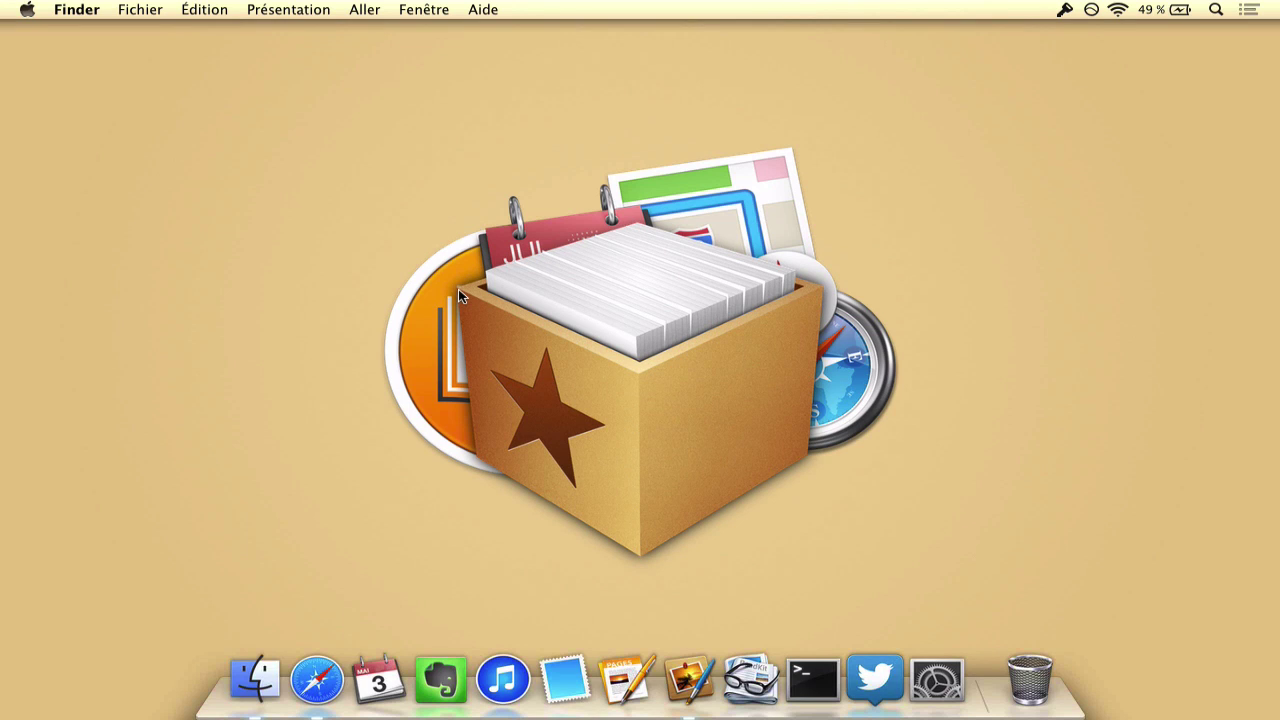
{"action": "left_click_drag", "start_coordinate": [458, 290], "coordinate": [802, 354]}
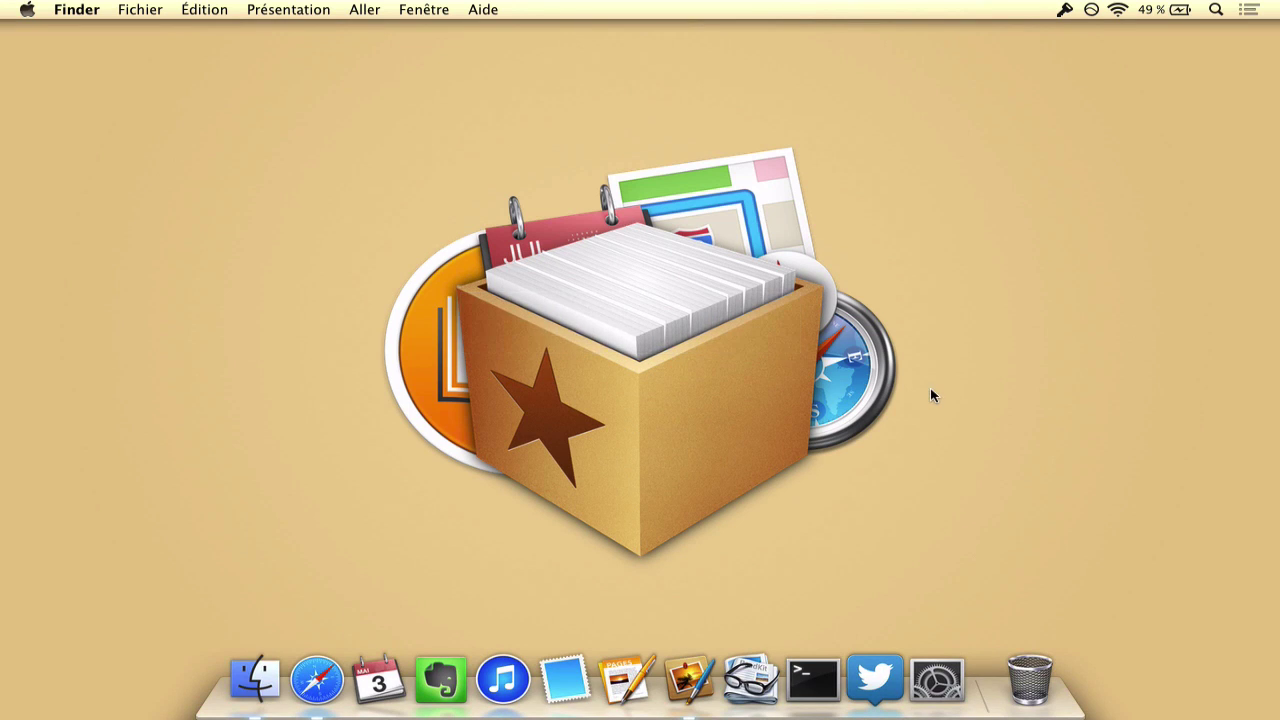